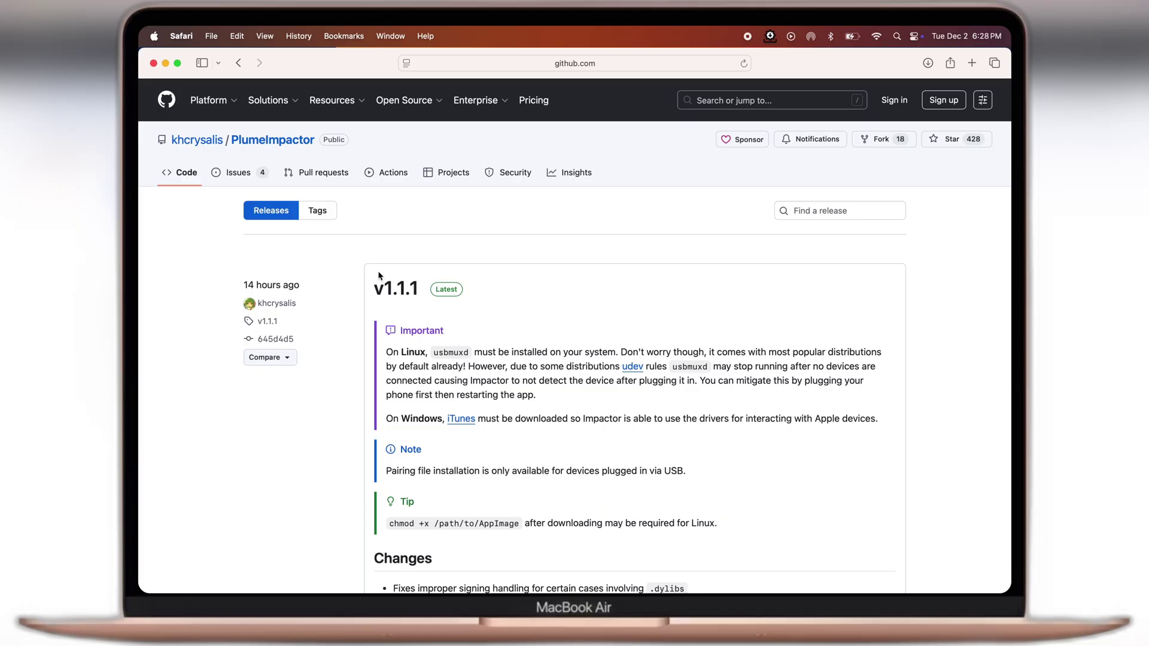
Download Impactor-macos-universal.dmg from the v1.1.1 release's Assets list.
scroll(494, 286, down, 15)
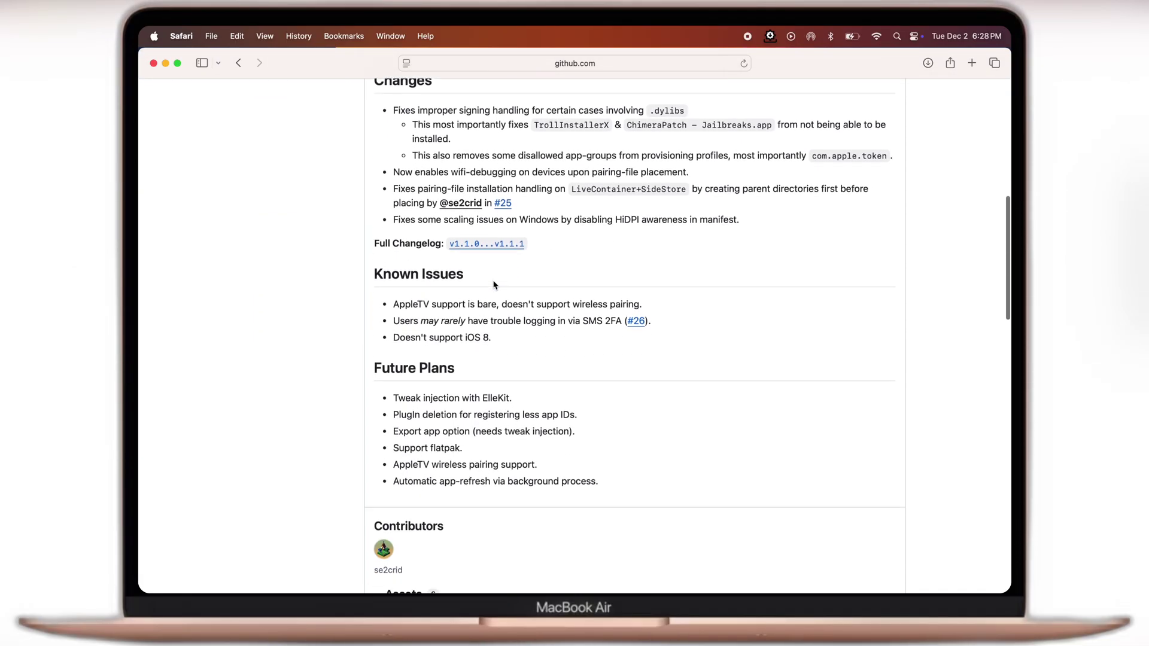
scroll(495, 284, down, 3)
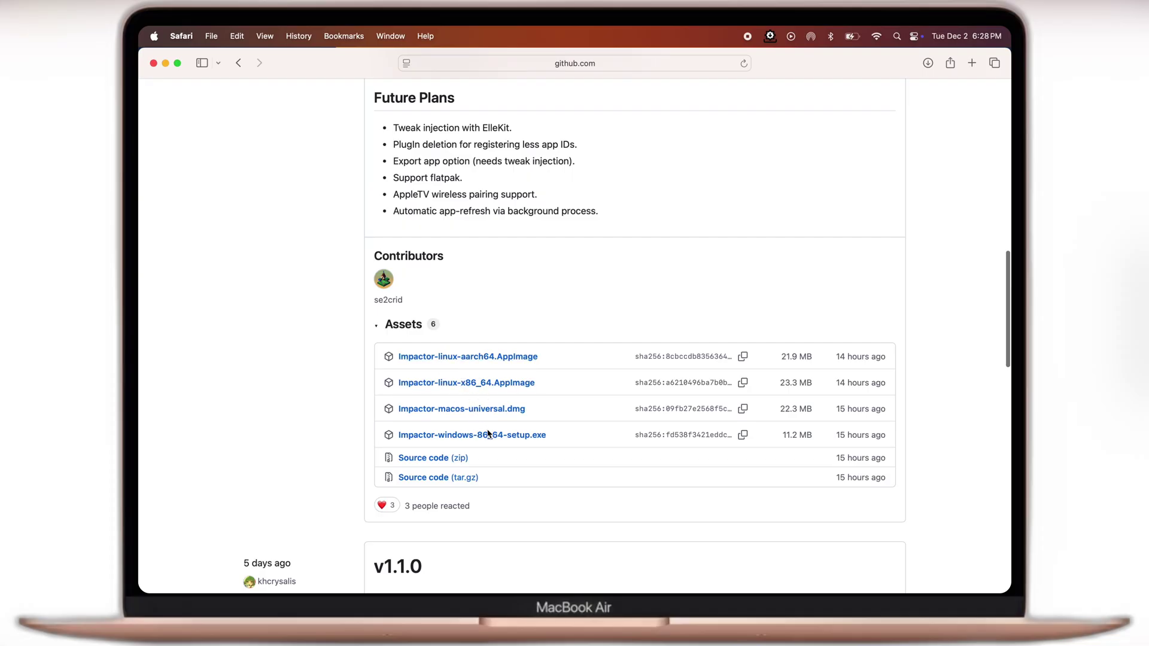
click(467, 413)
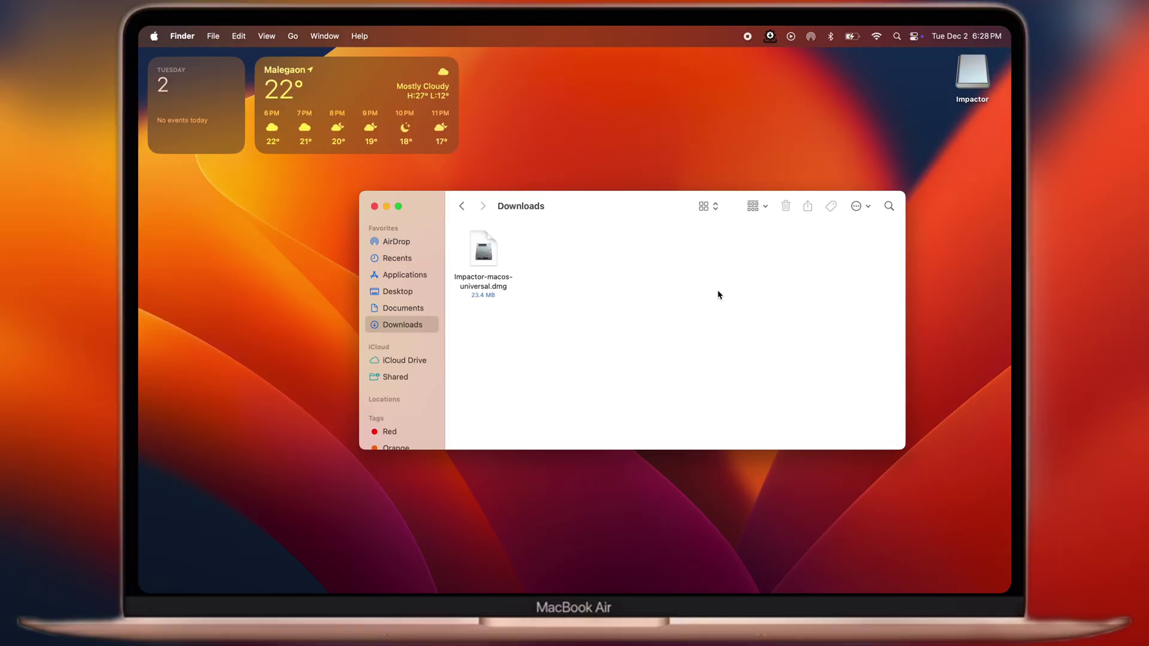
Open the Impactor disk image from Downloads and copy Impactor into Applications.
click(488, 247)
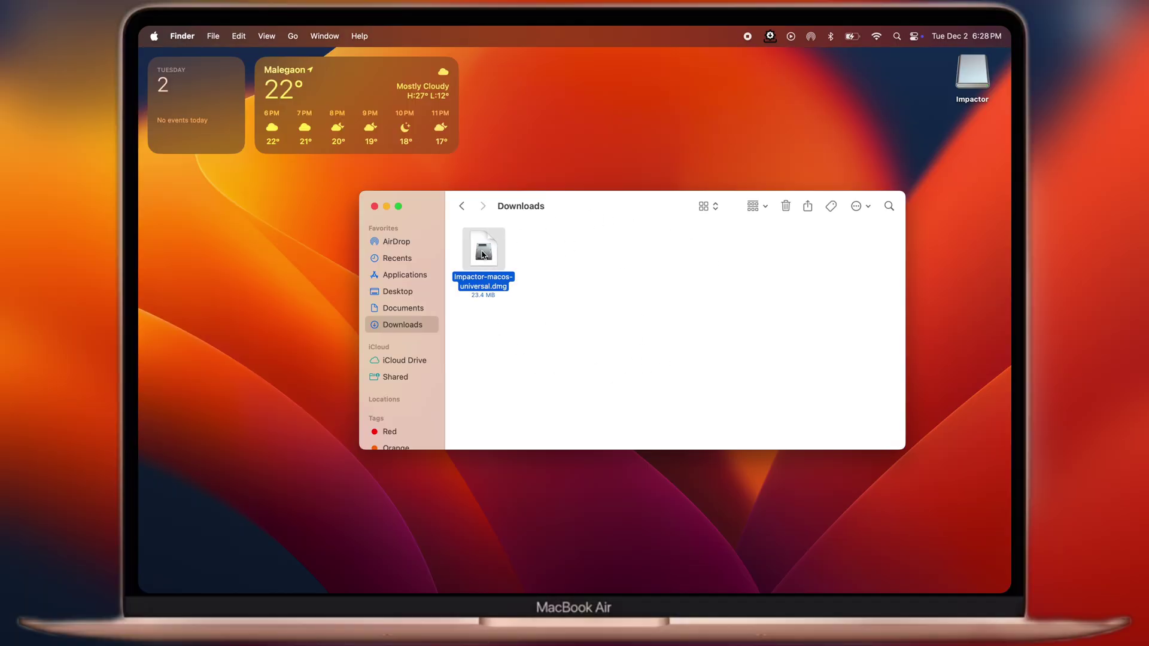
right_click(478, 246)
click(501, 259)
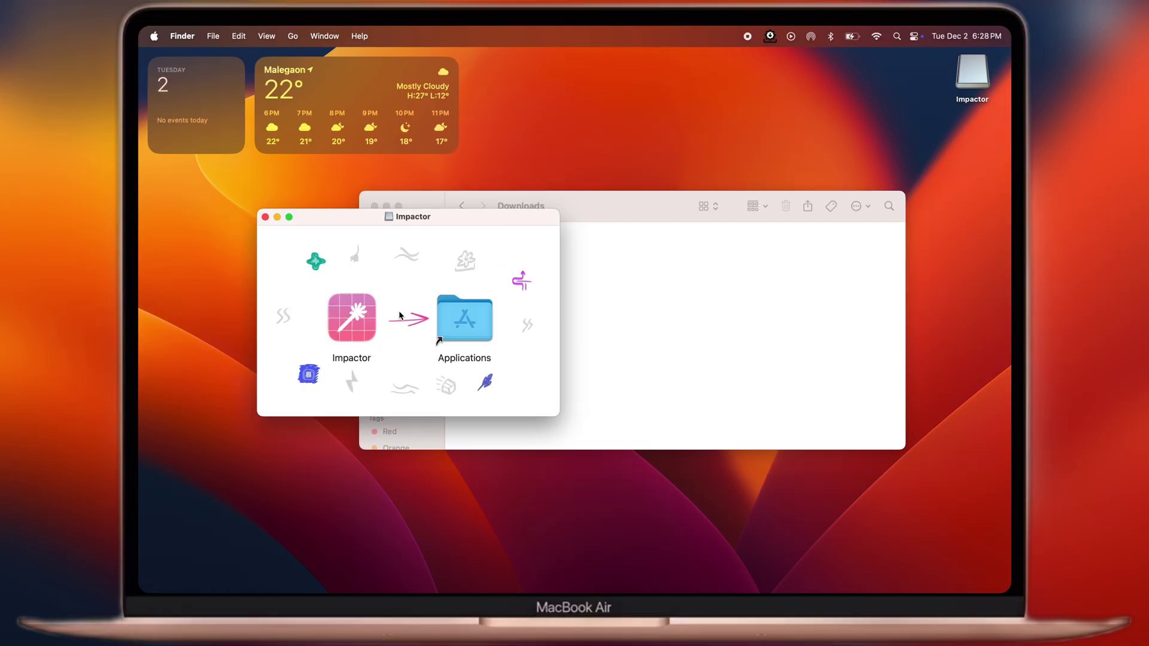
drag(351, 317, 473, 319)
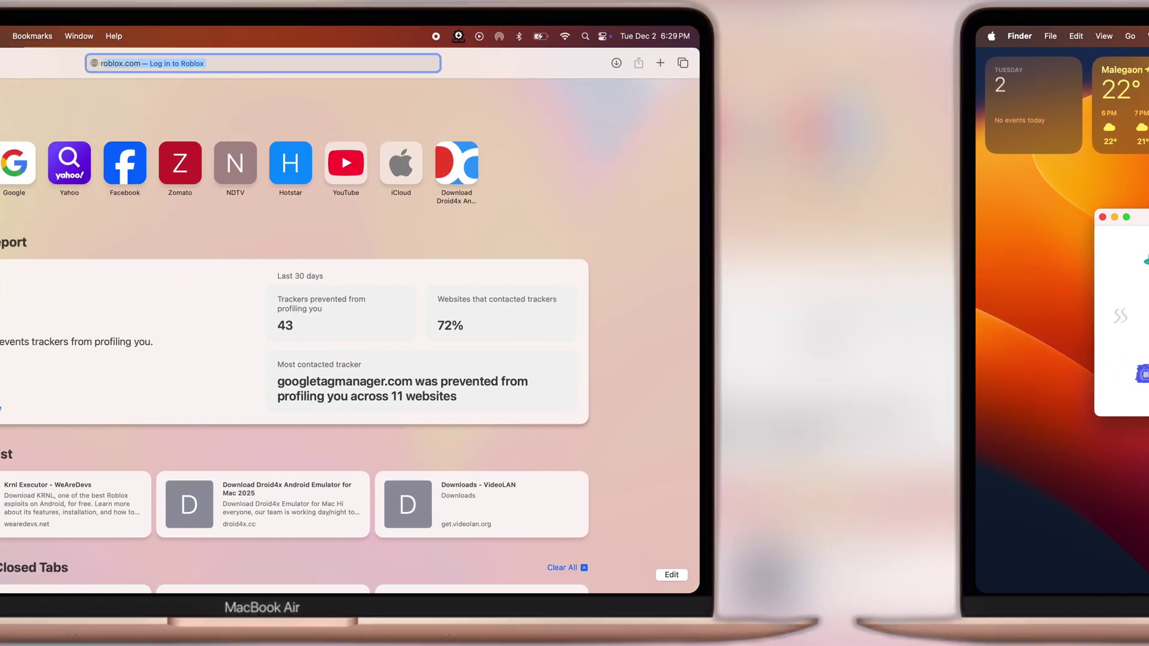
Search Google for 'retroactive itunes' and open the Retroactive GitHub repository.
text(re)
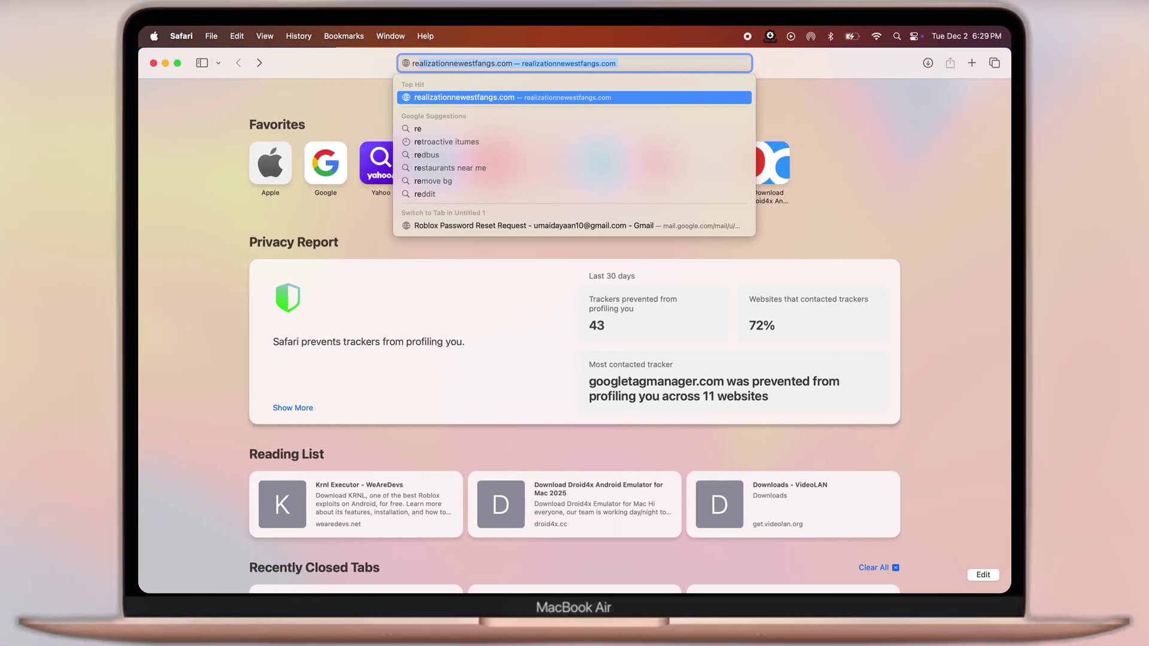
text(troactive itunes)
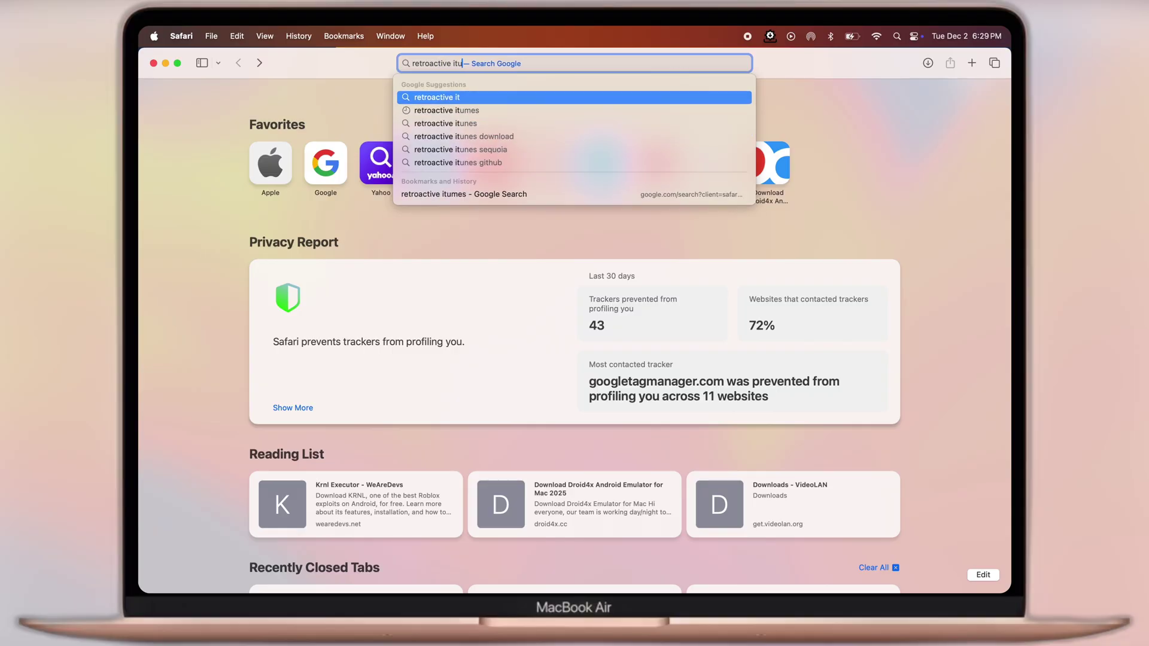
key(Return)
click(350, 213)
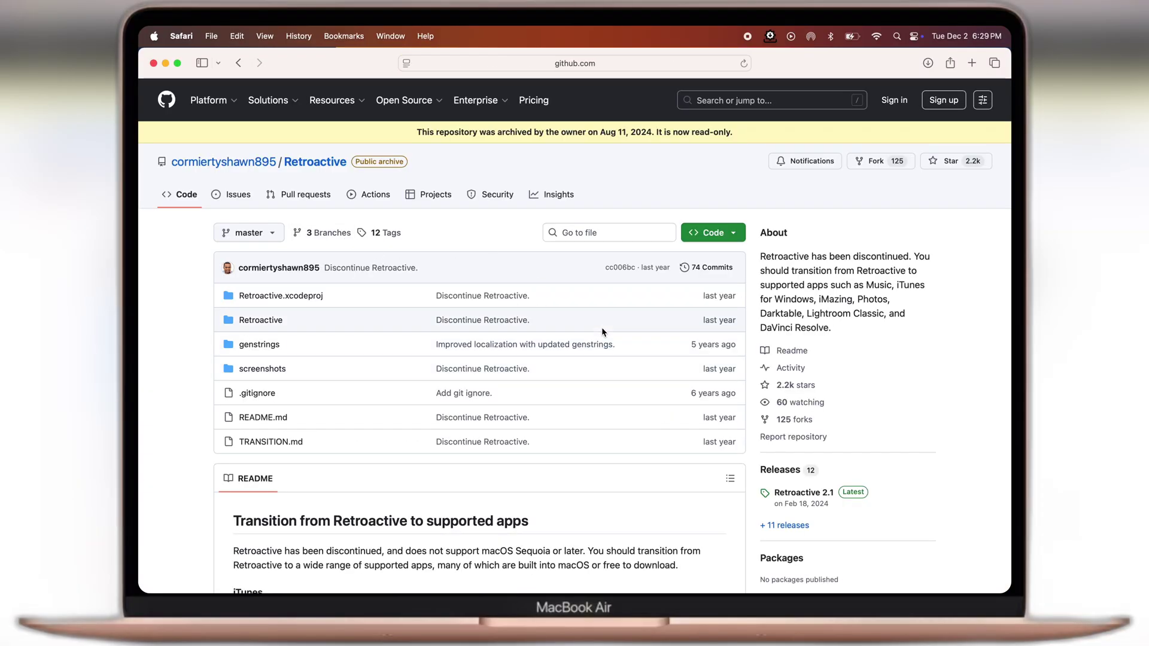
Download Retroactive 2.1 from the README and check the download's progress.
scroll(603, 332, down, 15)
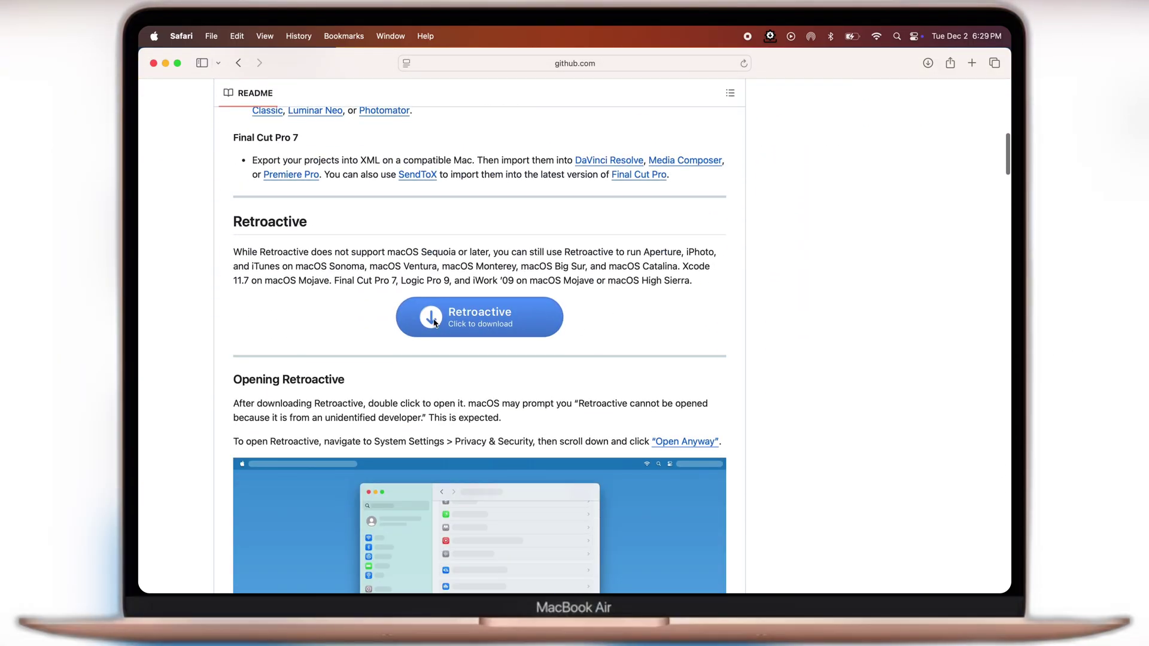
click(475, 323)
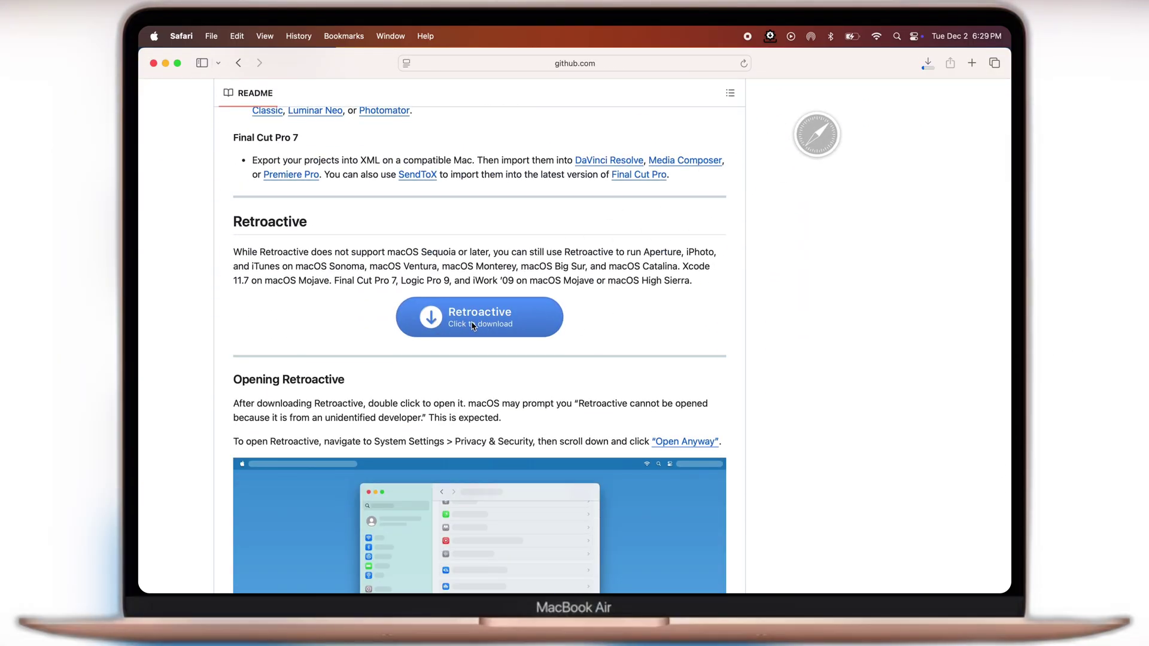
click(927, 62)
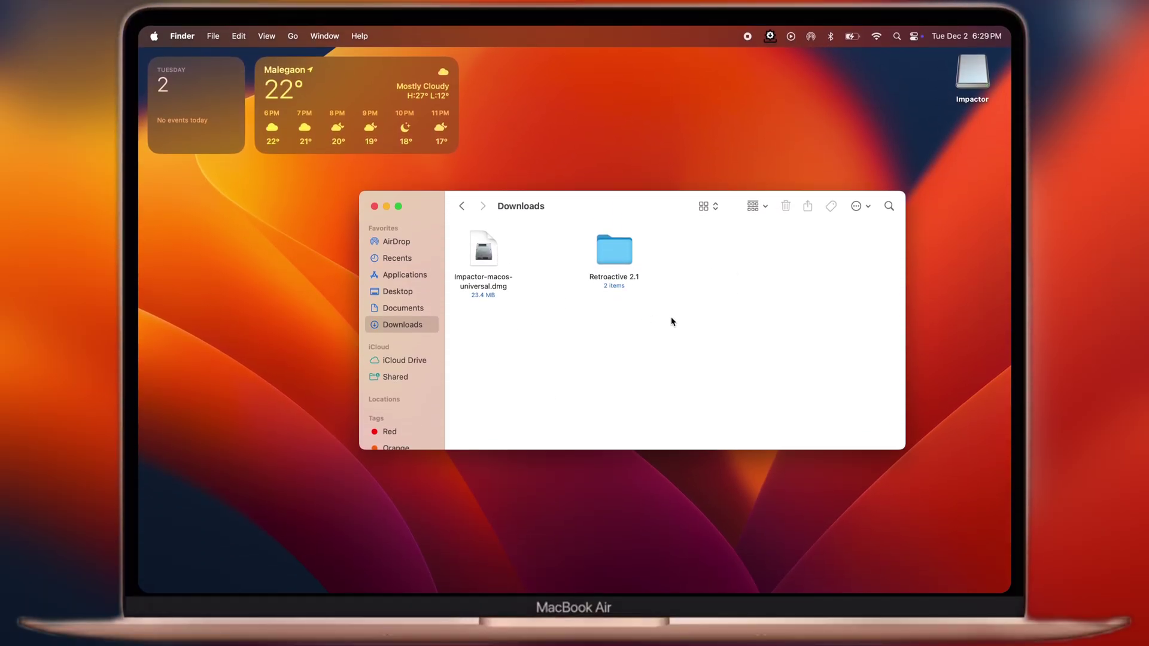
Launch Retroactive from the Retroactive 2.1 folder and dismiss the unverified-developer warning.
double_click(623, 248)
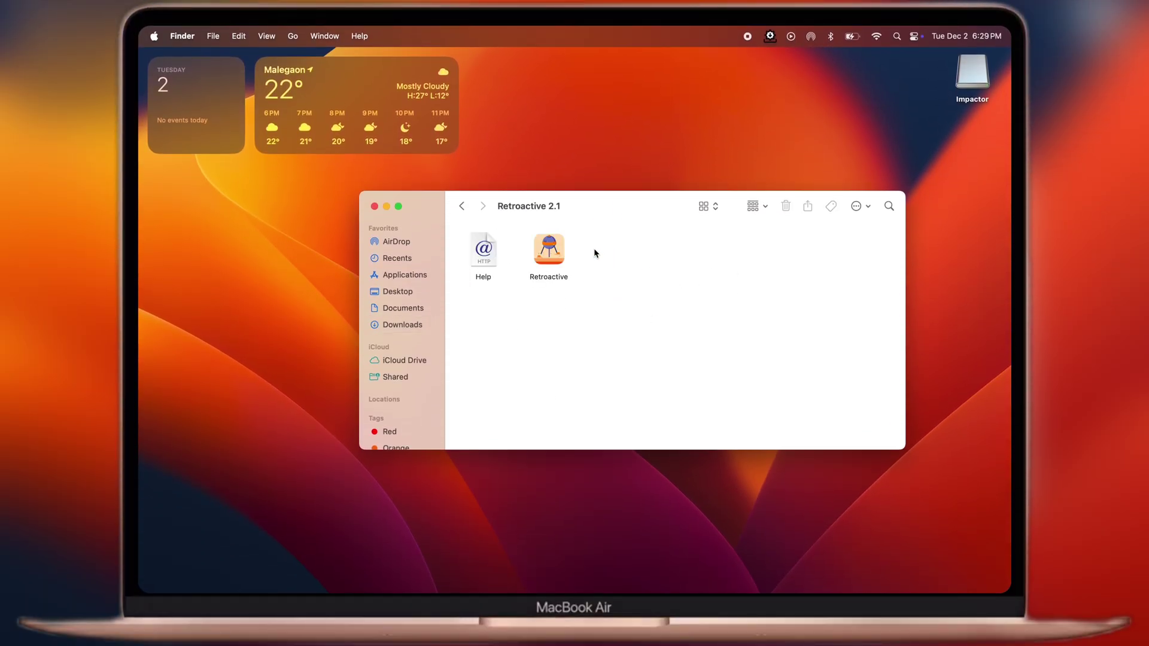
double_click(548, 253)
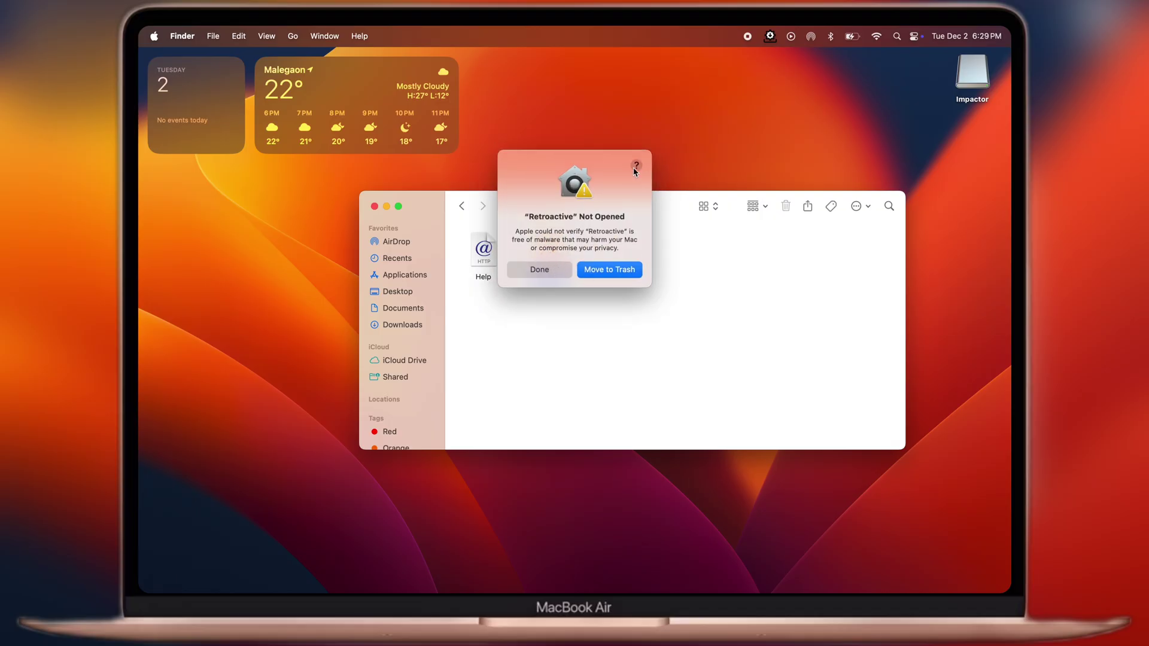
click(557, 268)
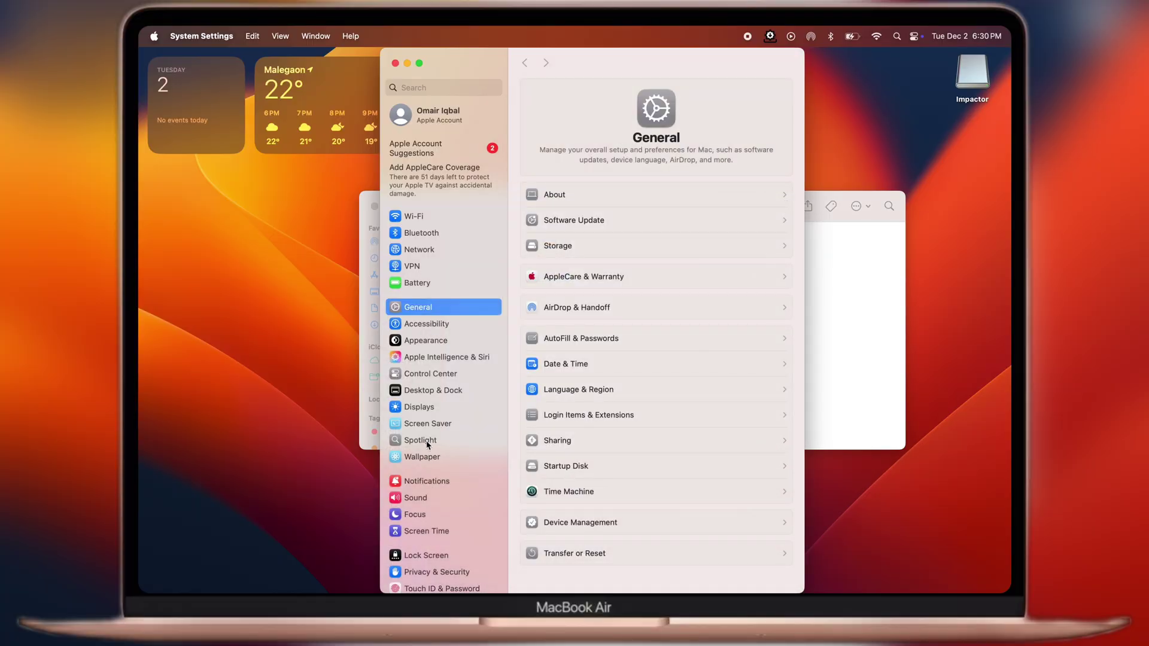
Approve Open Anyway for Retroactive under Privacy & Security's Security section.
scroll(435, 484, down, 1)
click(441, 499)
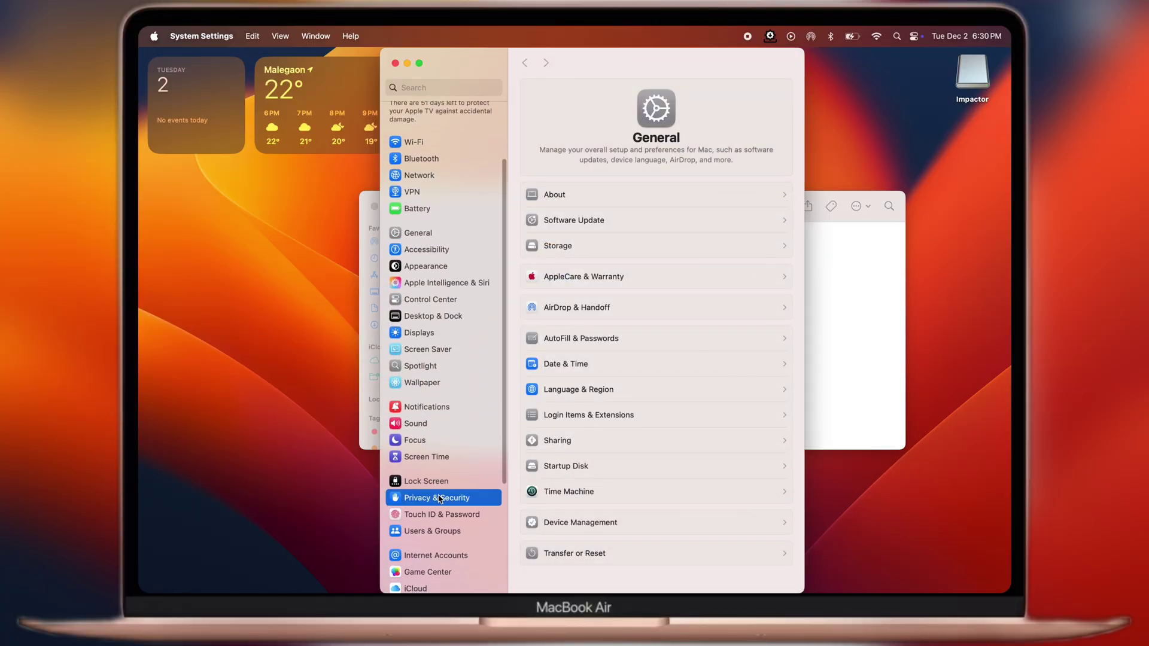
scroll(636, 495, down, 10)
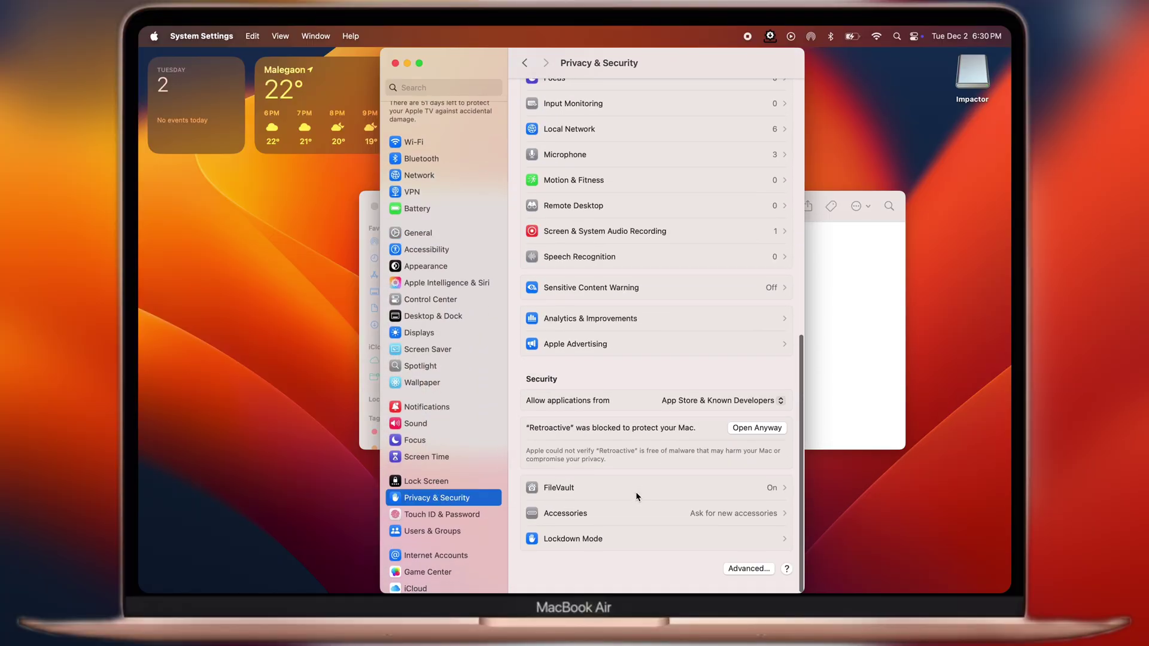
click(755, 436)
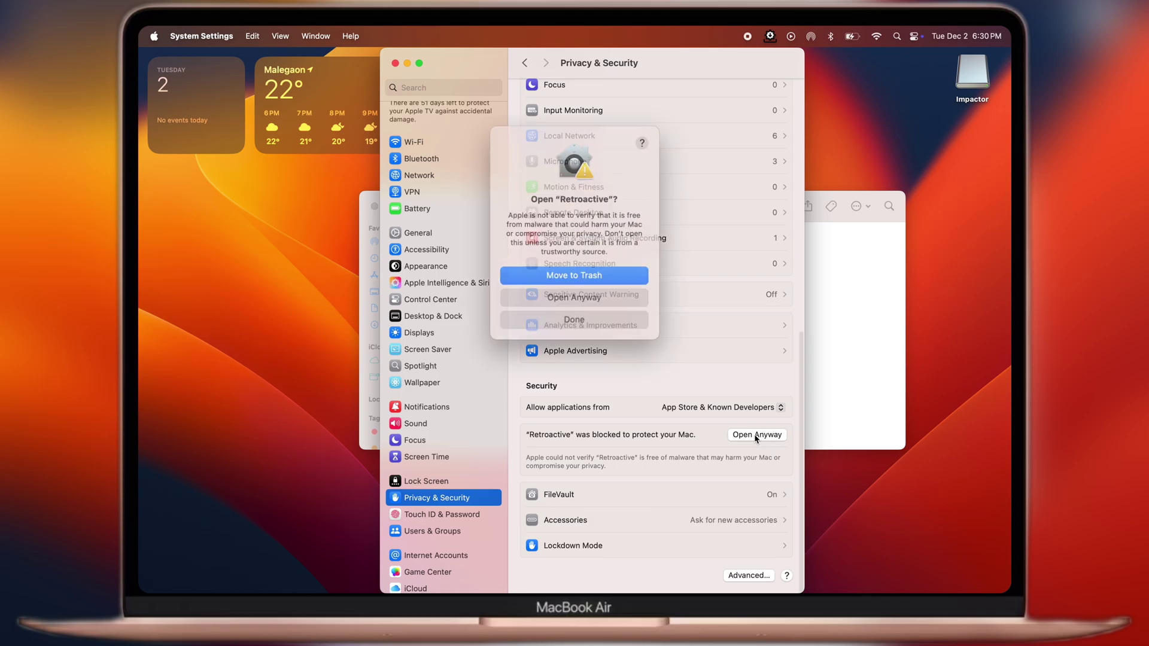
click(557, 292)
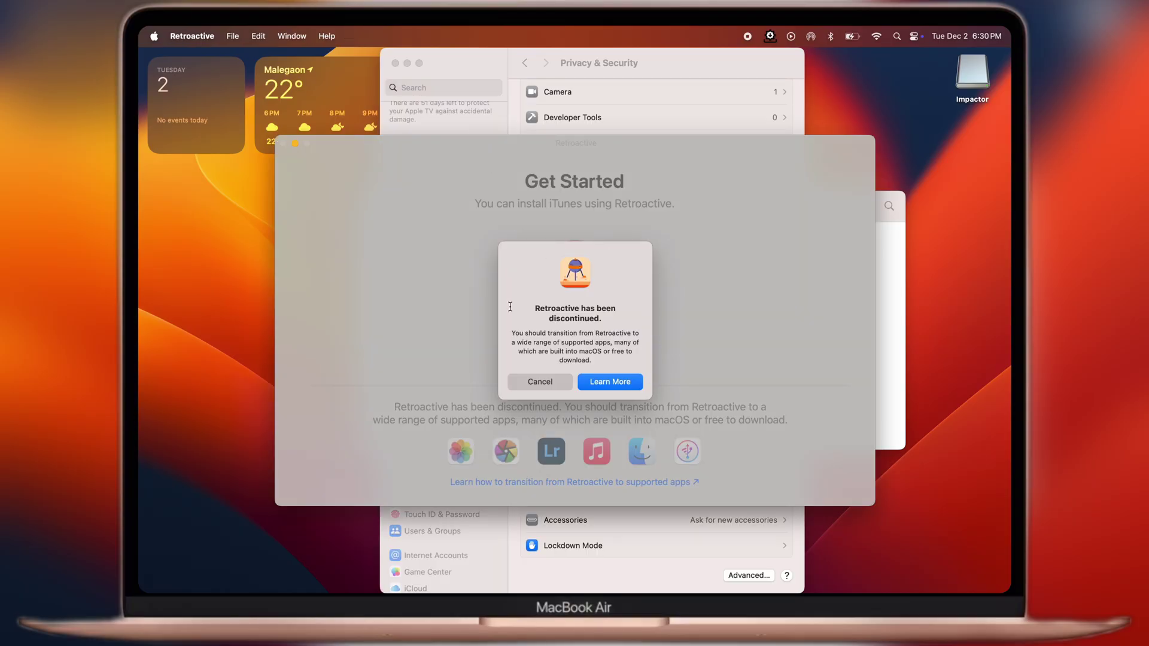
Dismiss the discontinued notice and choose iTunes 12.6.5 to install.
click(540, 382)
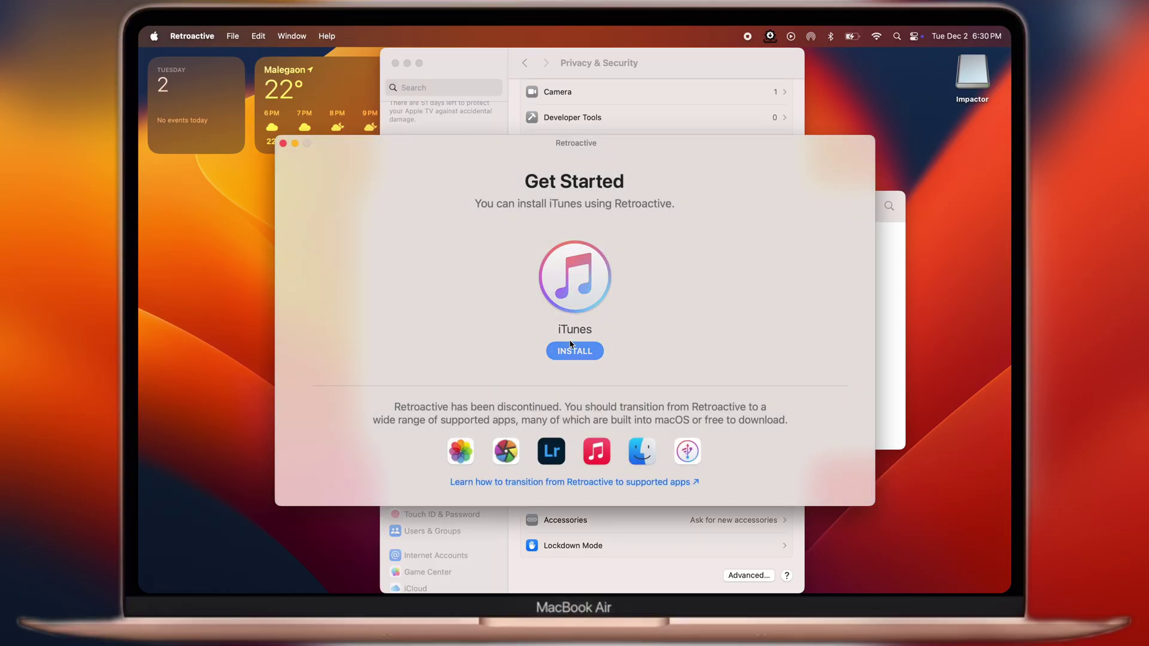
click(575, 351)
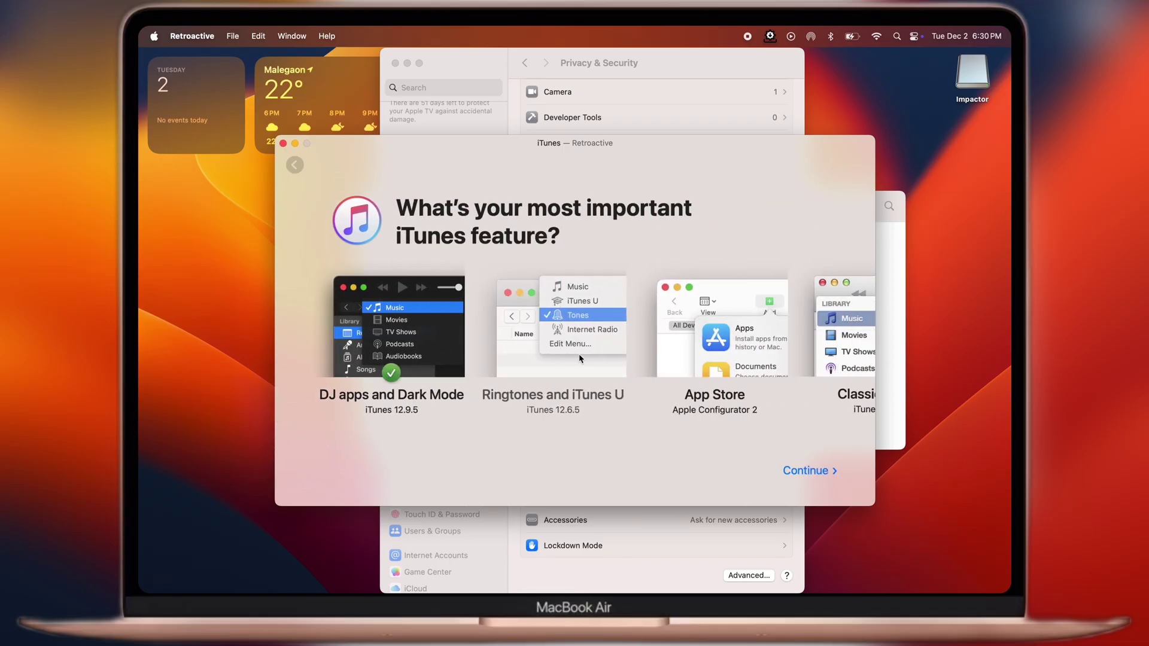
click(774, 470)
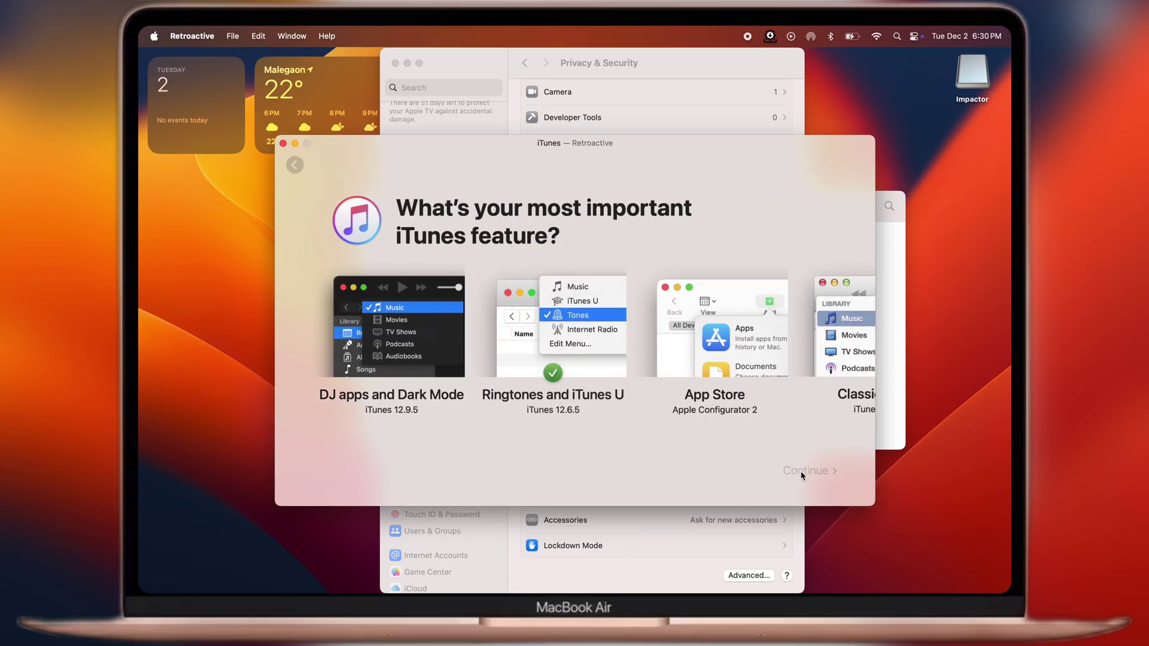
Authenticate with the login password and decline Full Disk Access for iPod syncing.
click(574, 455)
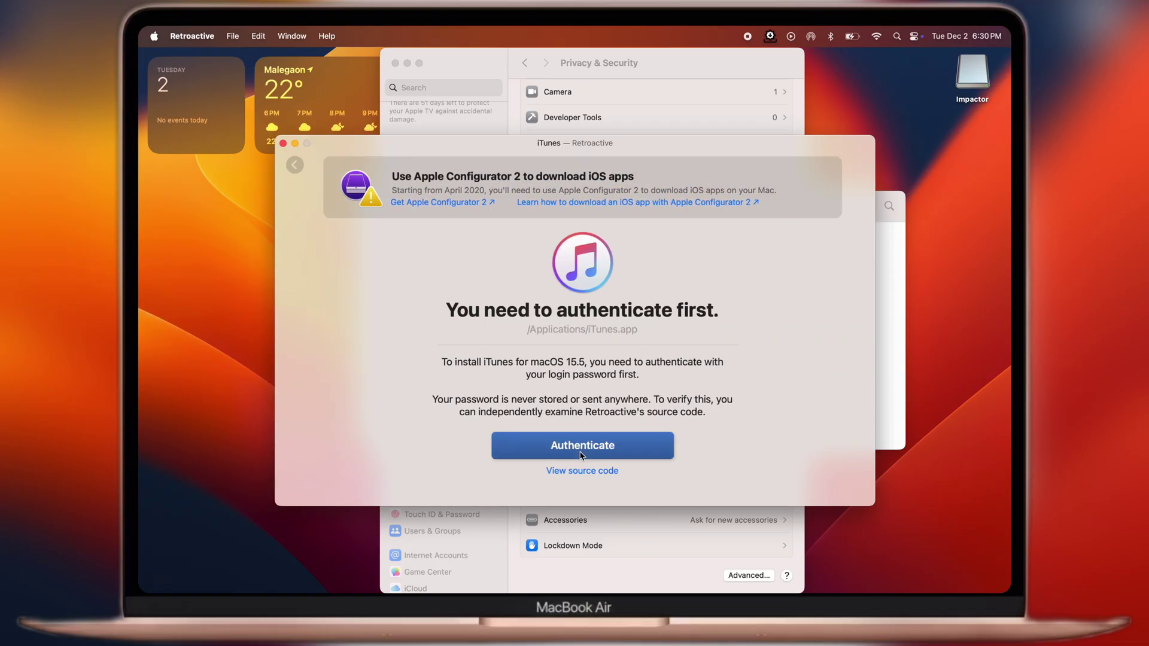
text(•••••)
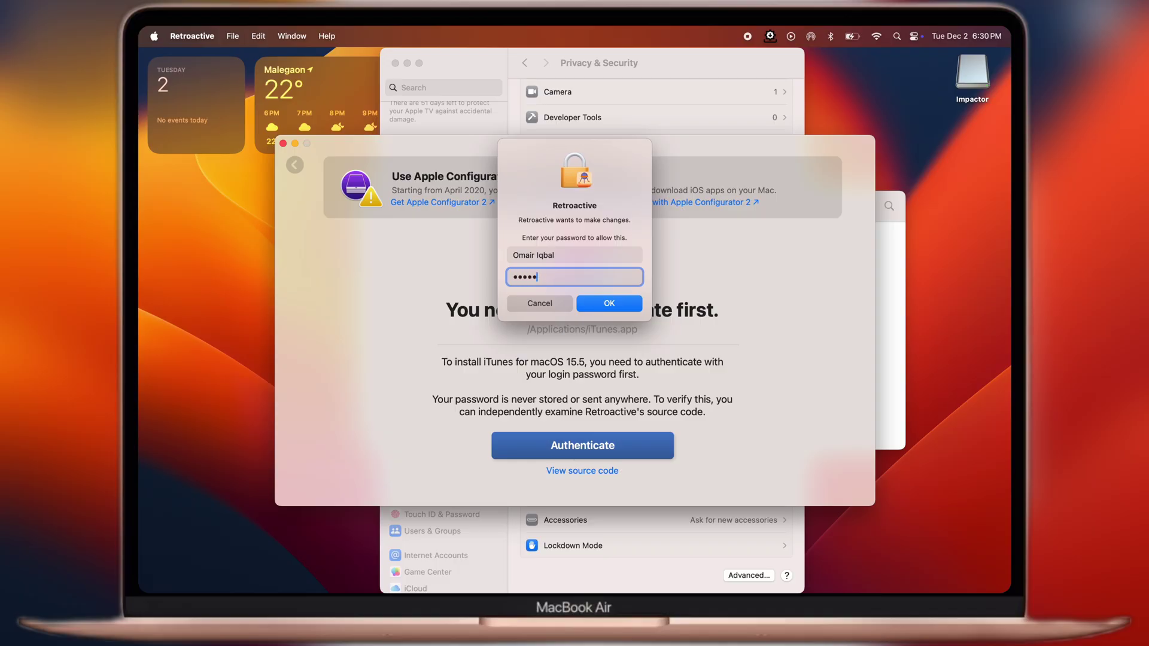
key(Return)
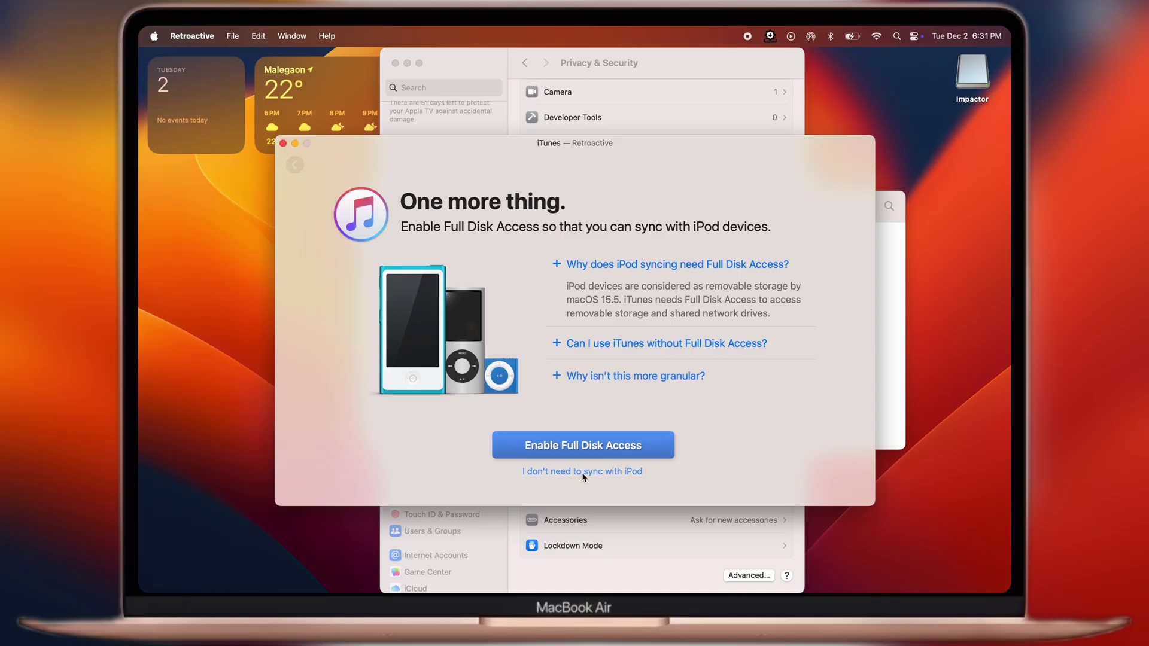
click(585, 470)
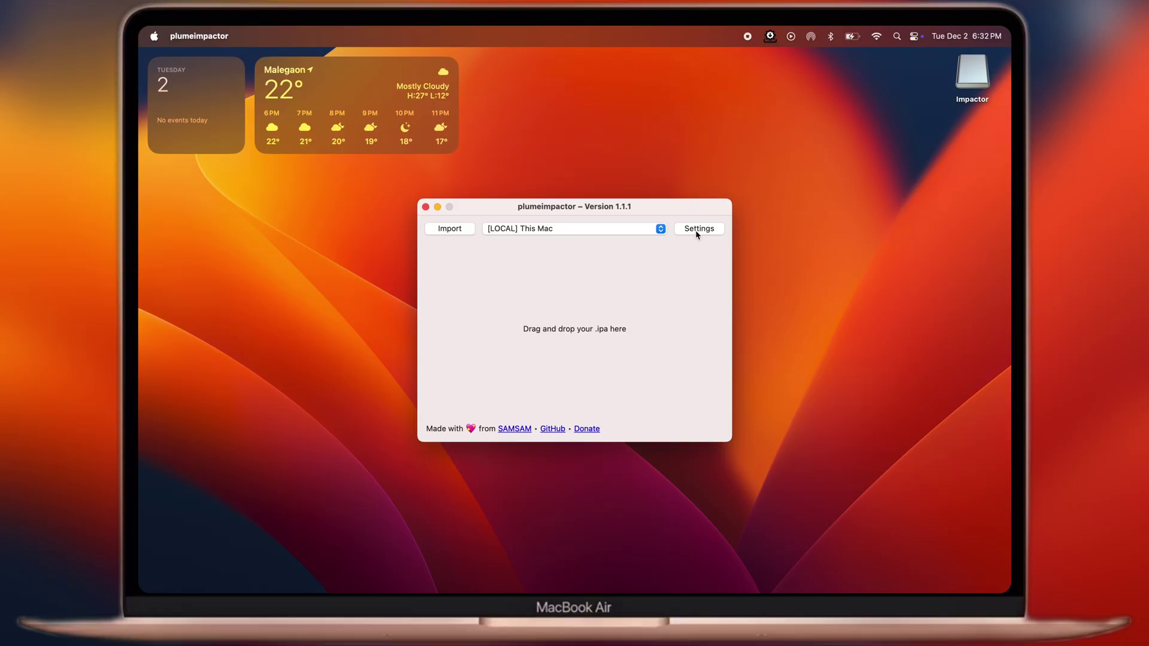
Sign in from Plume Impactor's Settings with the Apple ID email and password.
click(693, 234)
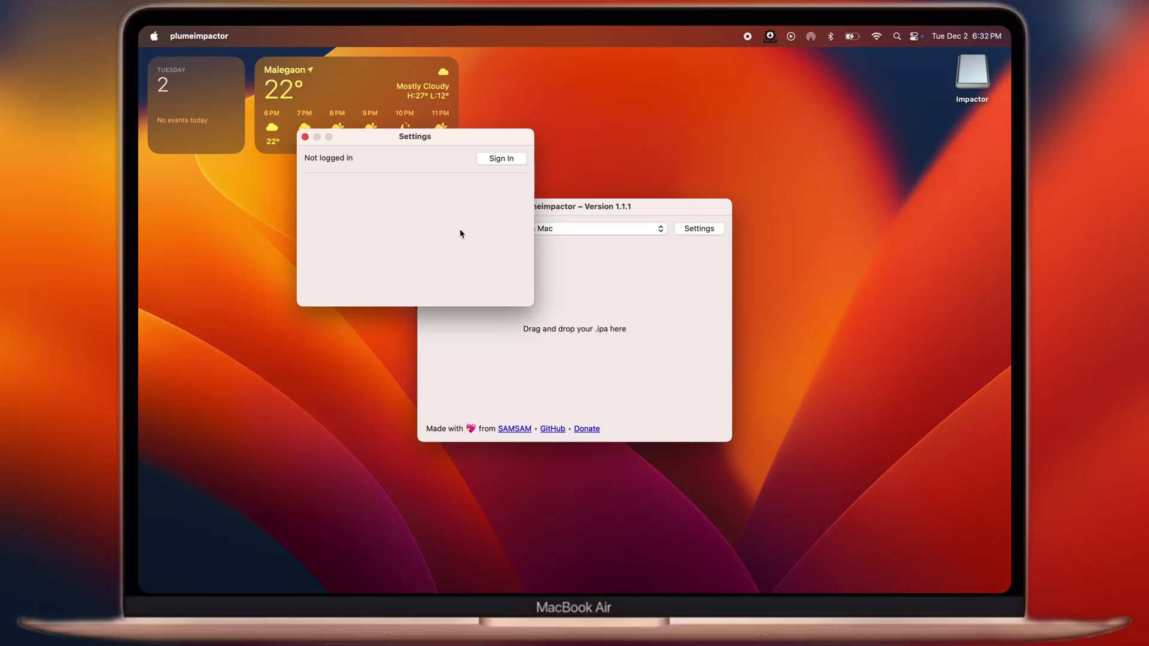
click(503, 159)
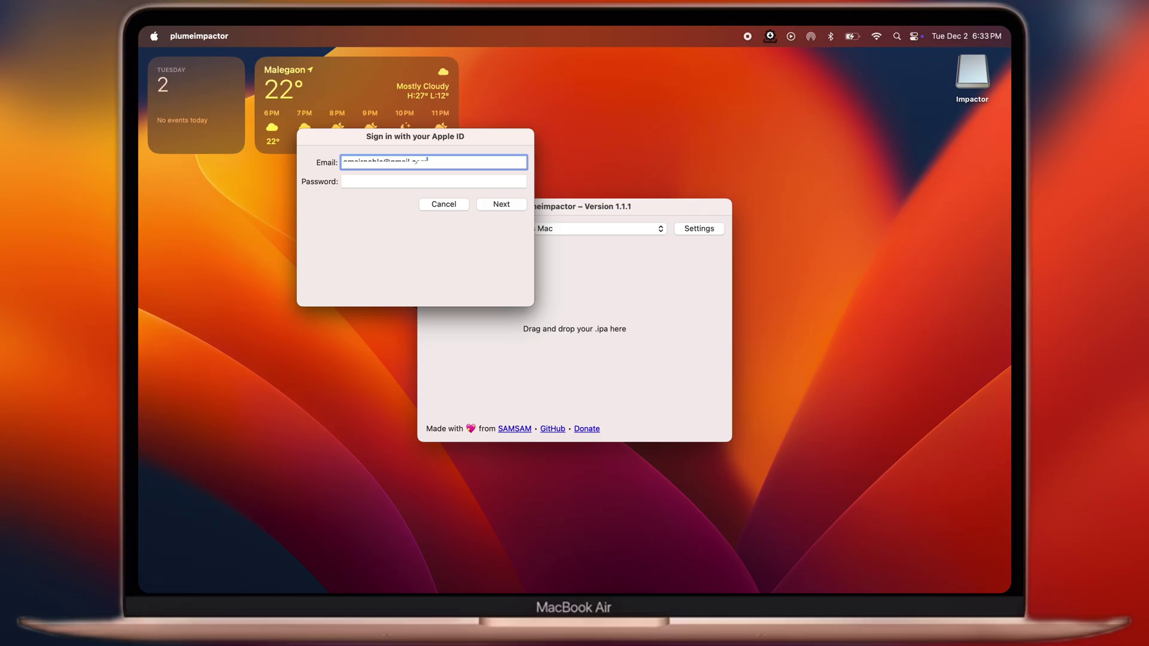
key(Tab)
text(•••••••••)
click(495, 205)
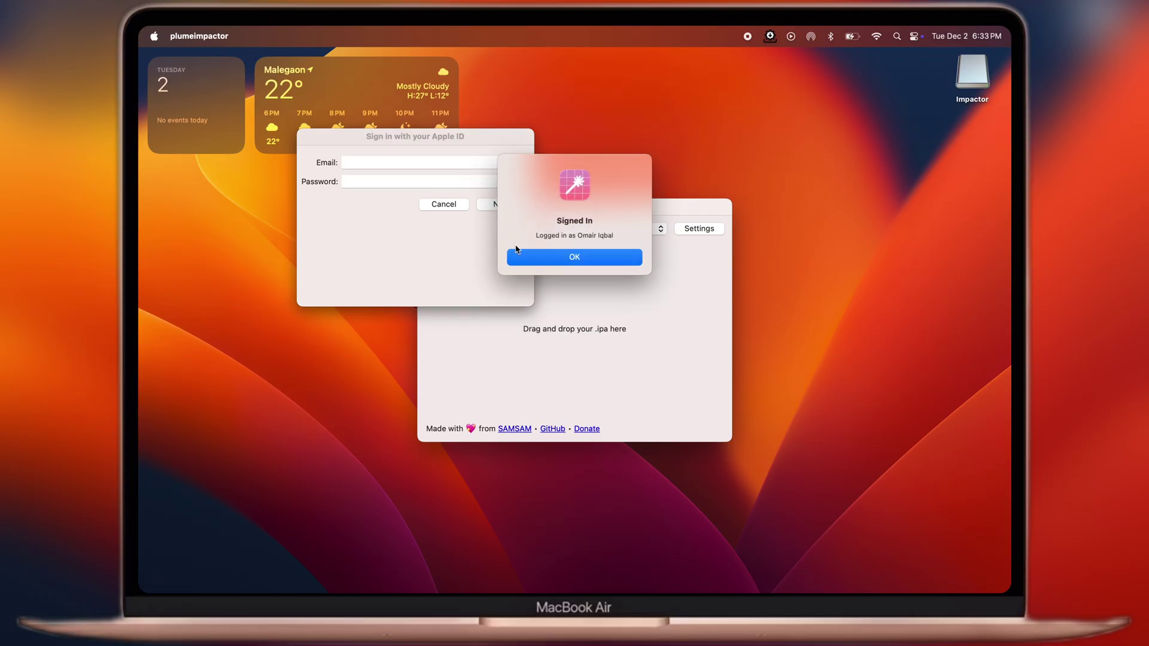
click(594, 261)
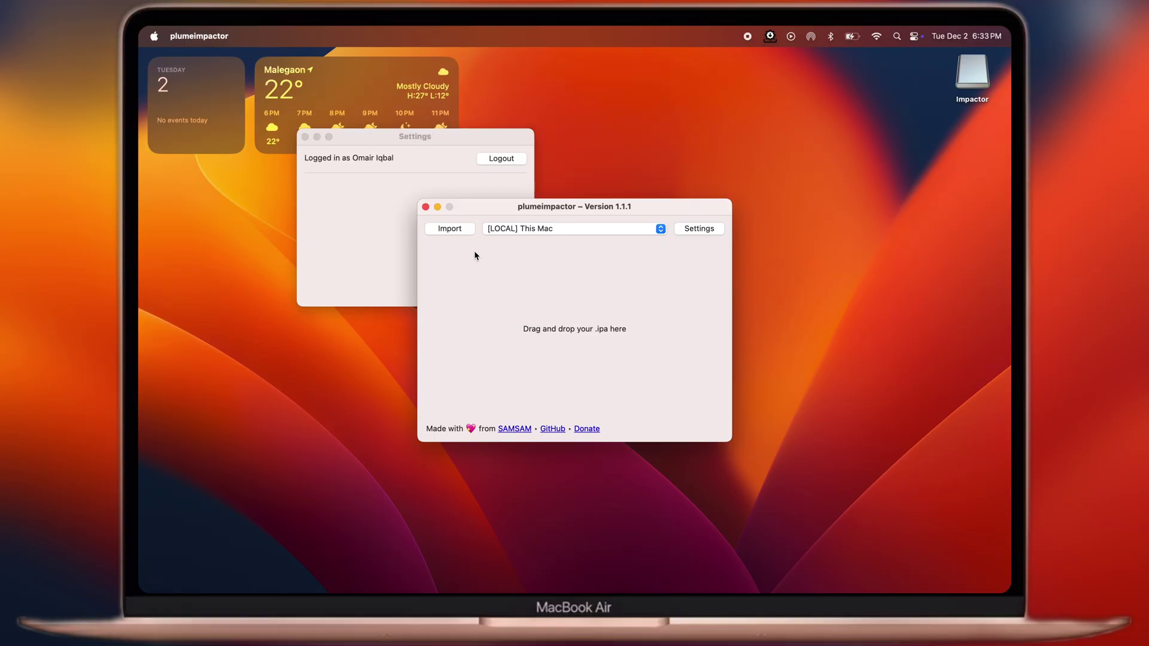
Import Delta-2.701.ipa from Downloads and install it on the iPhone.
click(445, 232)
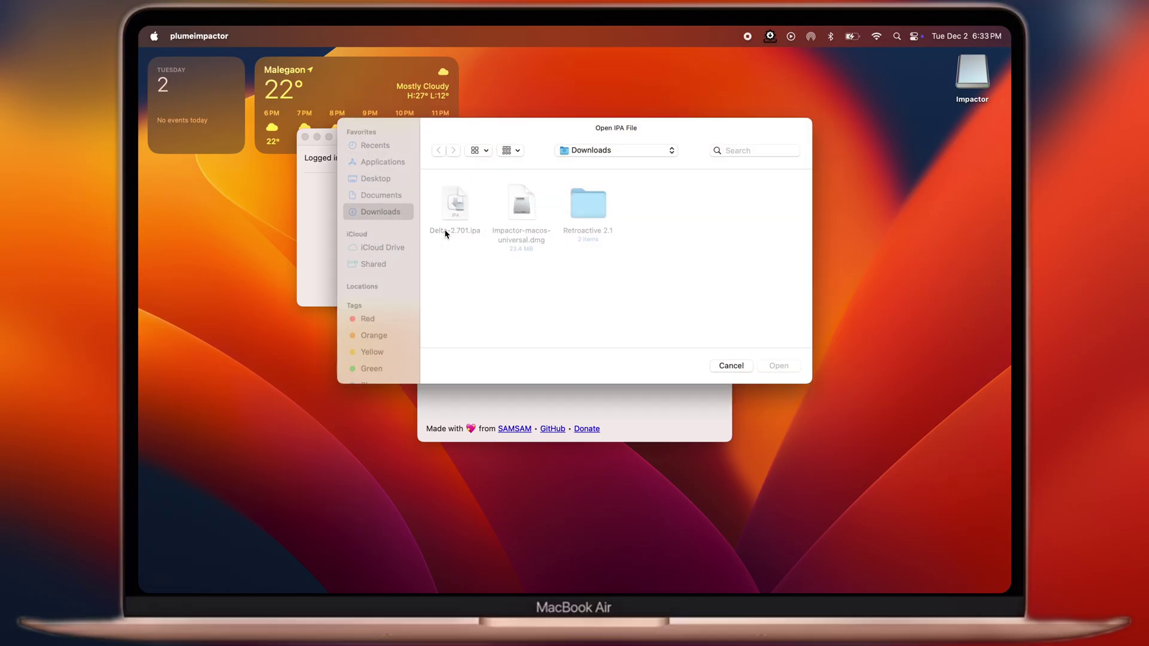
double_click(453, 202)
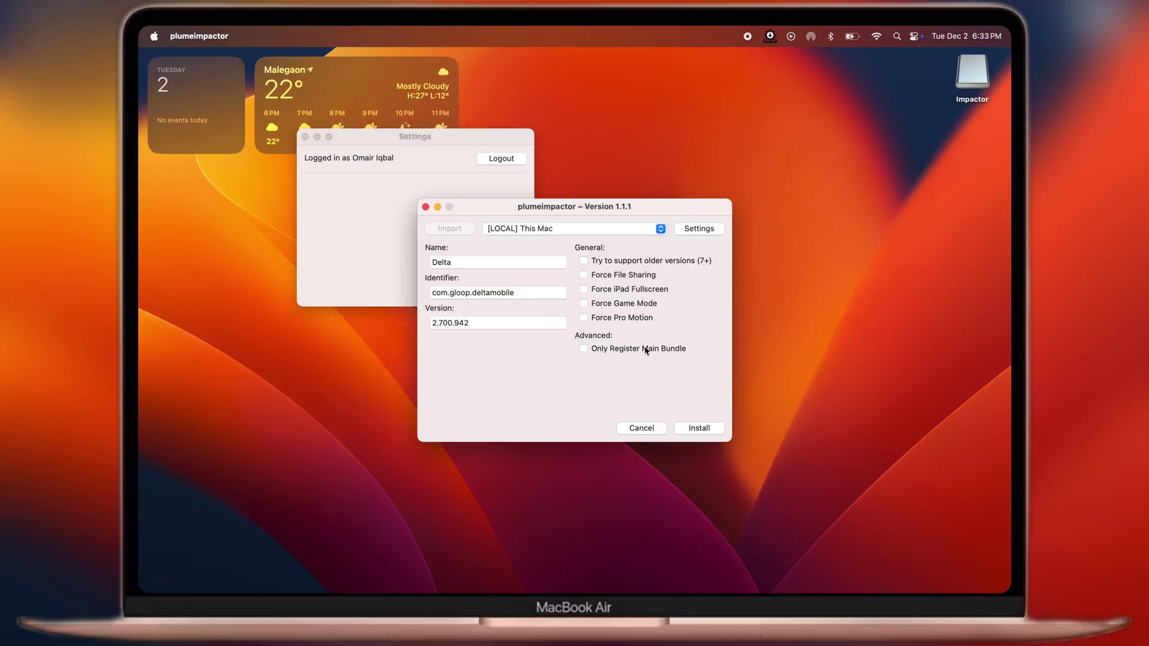
click(700, 430)
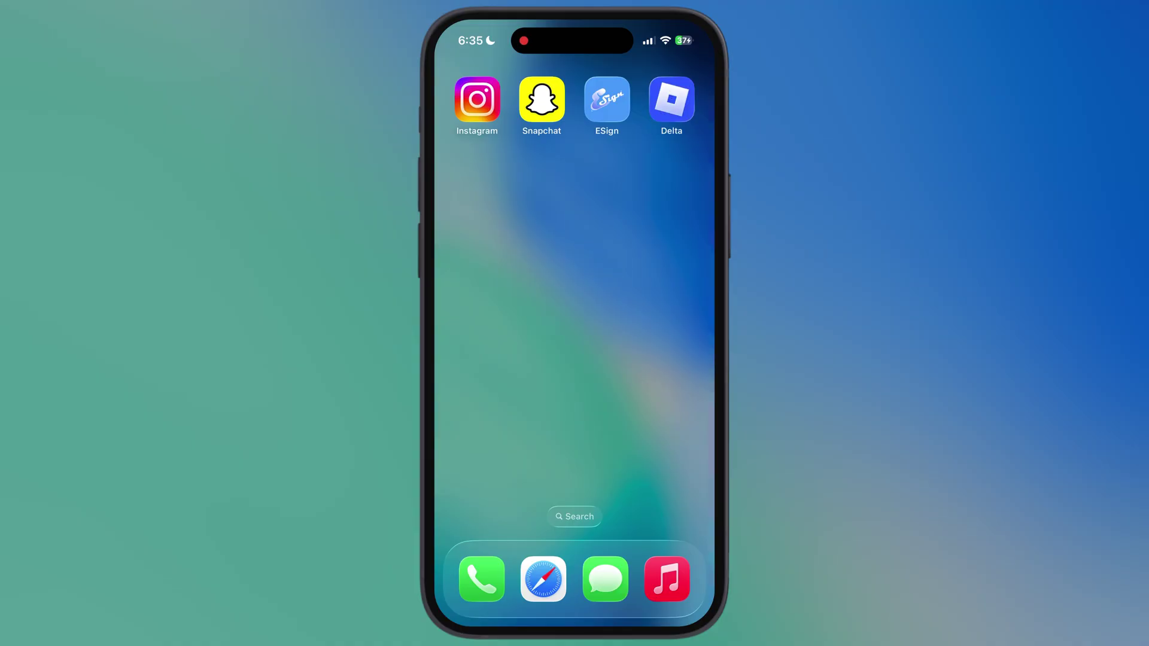
Trust and allow Delta's signing developer under General > VPN & Device Management.
click(672, 100)
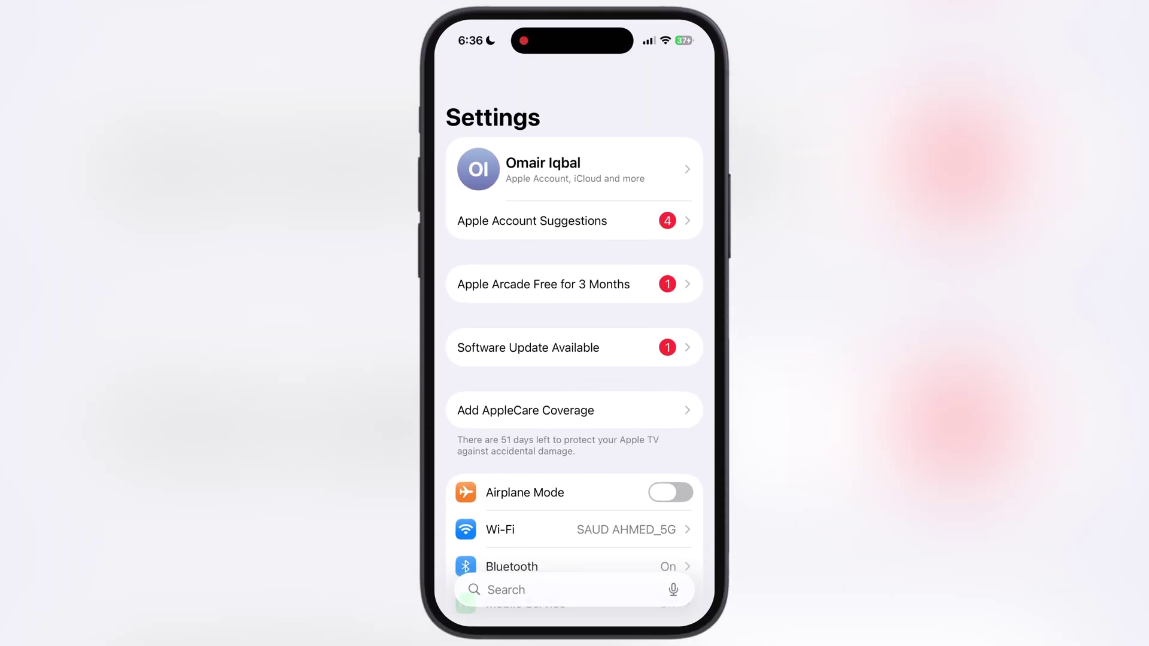
scroll(574, 359, down, 5)
click(505, 365)
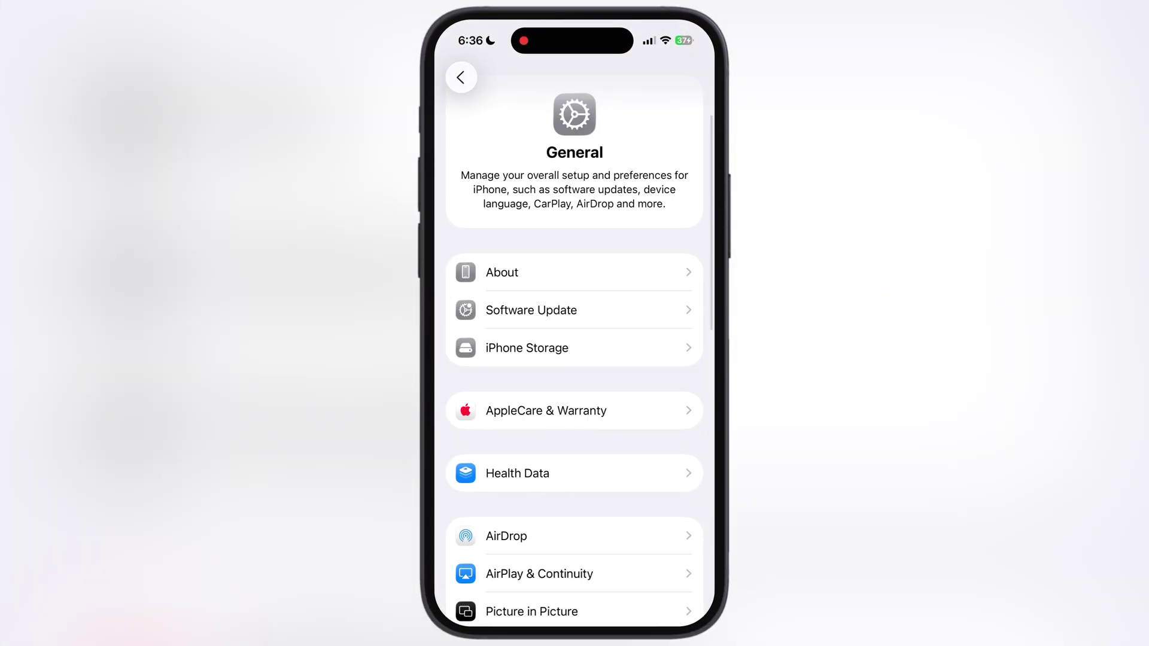
scroll(574, 359, down, 10)
click(538, 367)
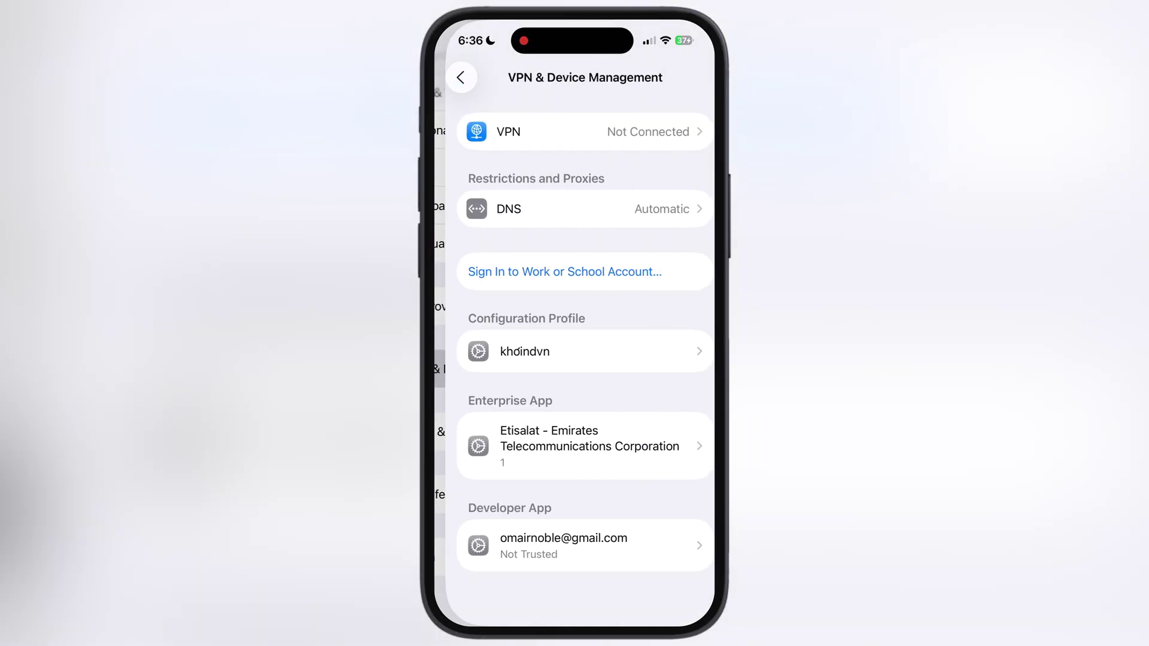
click(575, 545)
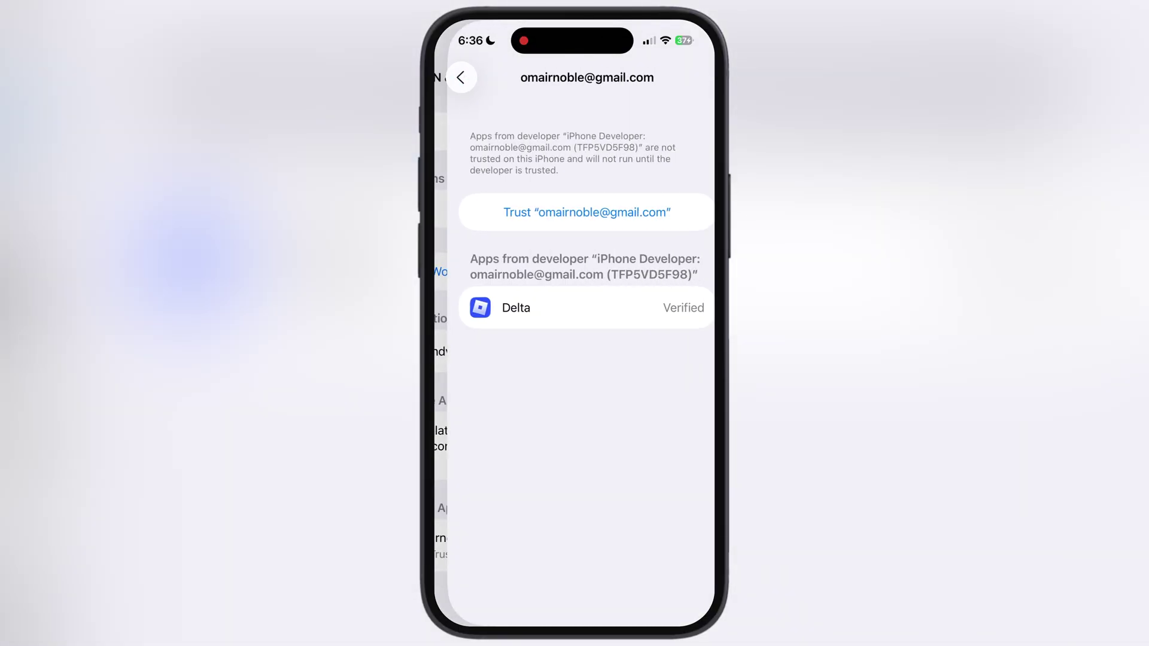
click(574, 211)
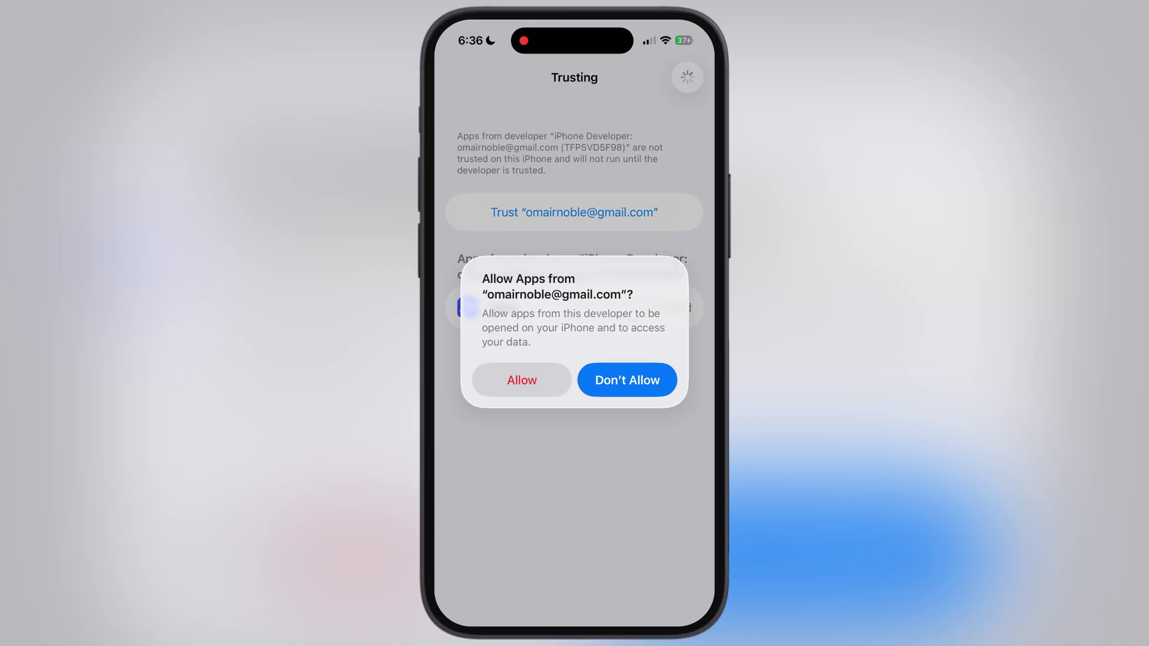
click(522, 380)
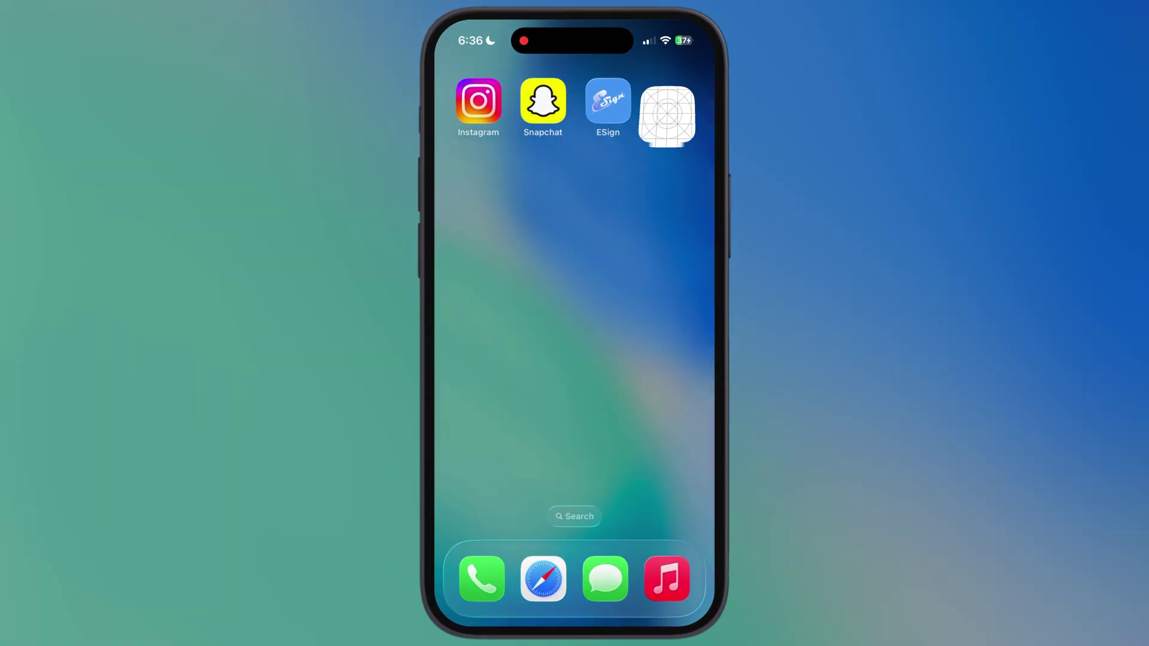
click(664, 113)
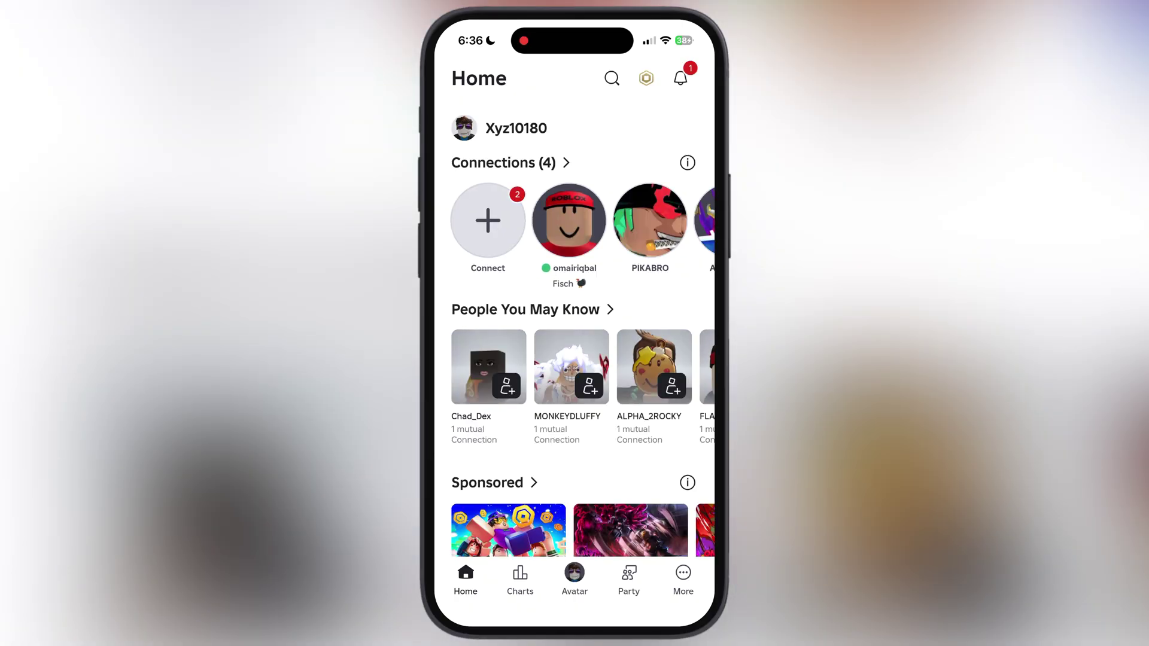
scroll(574, 324, down, 5)
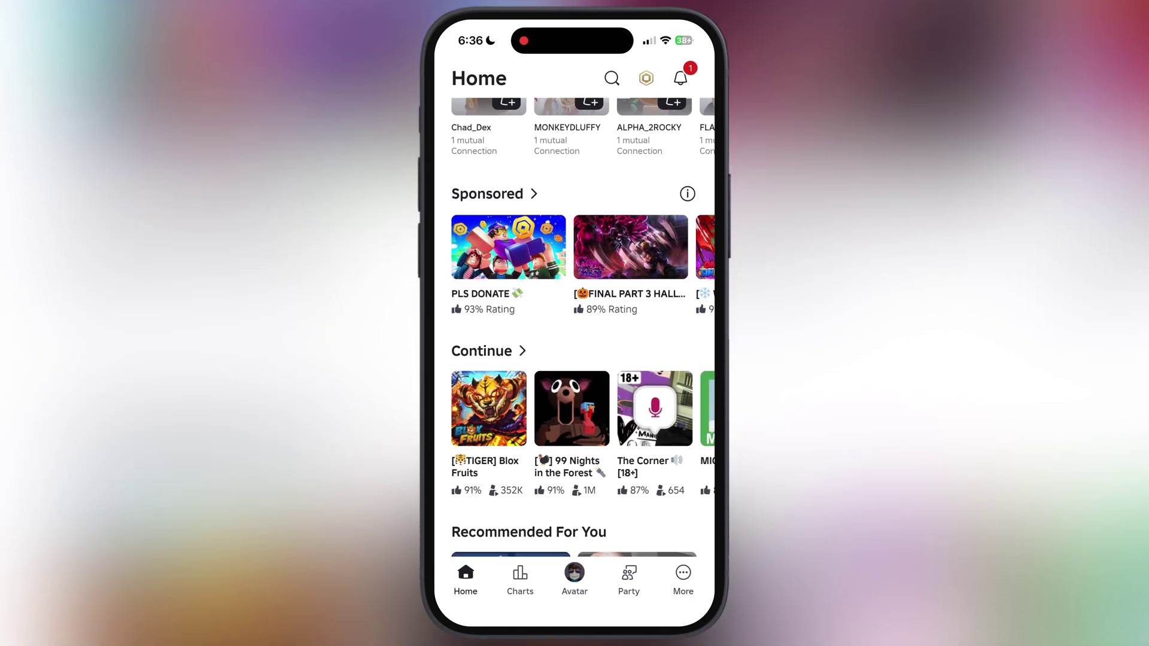
scroll(574, 323, down, 3)
scroll(574, 323, up, 10)
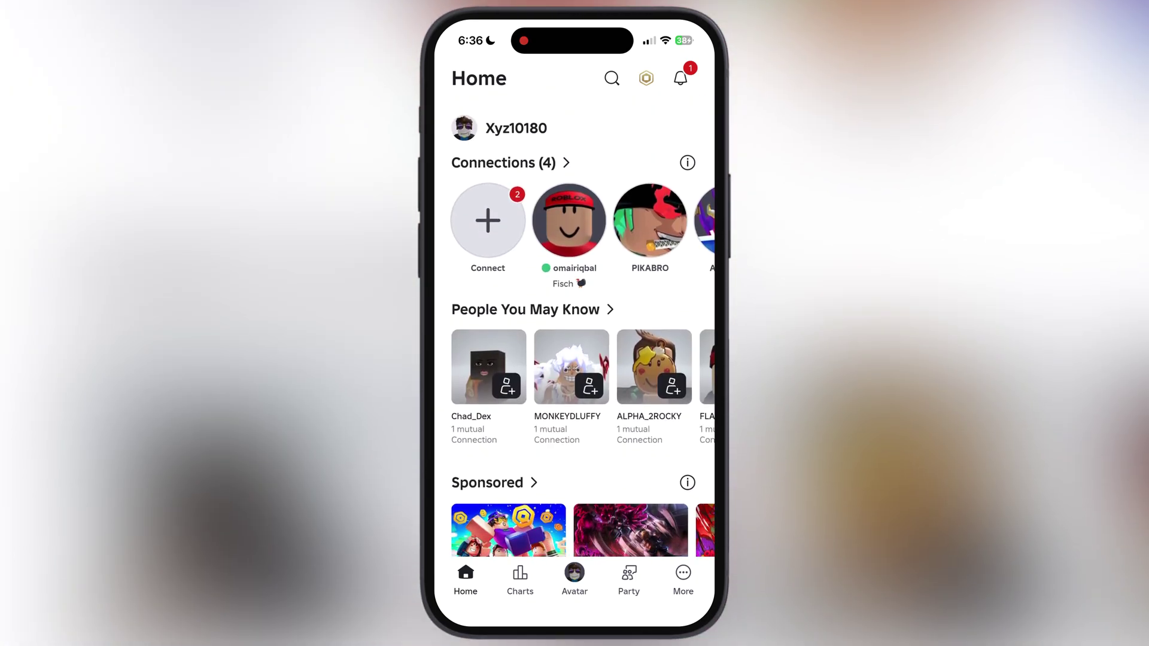